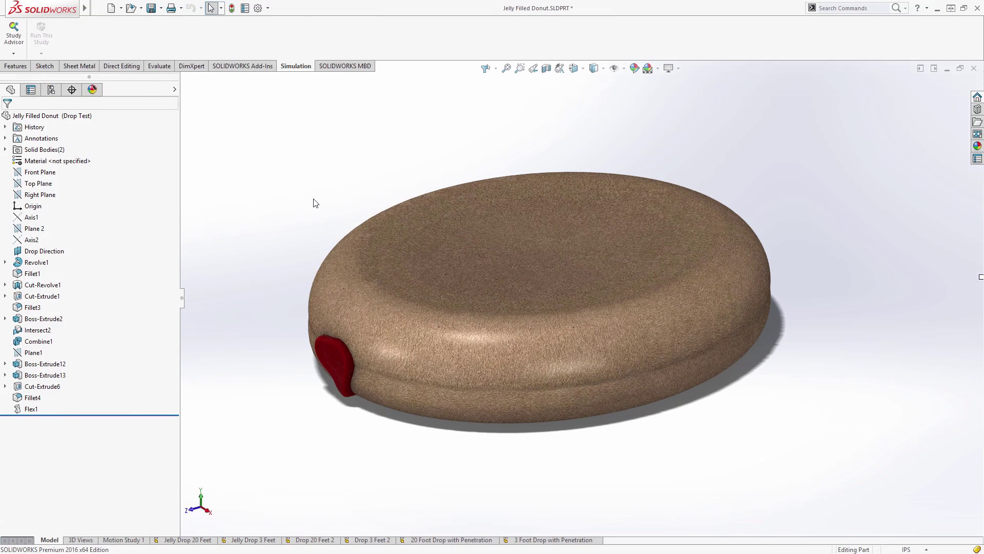
Section the donut through the Right Plane to examine its jelly-filled interior, and restore the full model display.
middle_click_drag(238, 433, 262, 433)
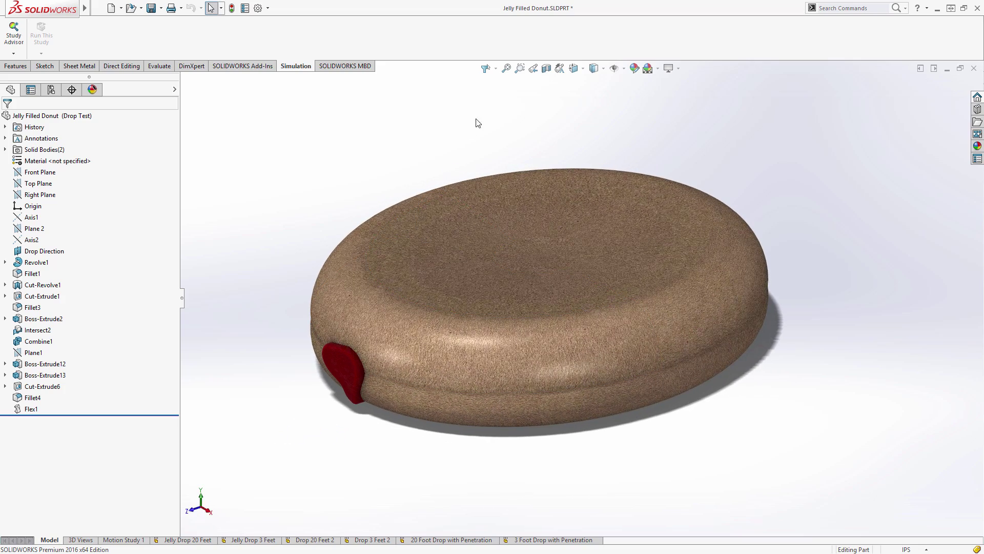
left_click(546, 68)
key("Return")
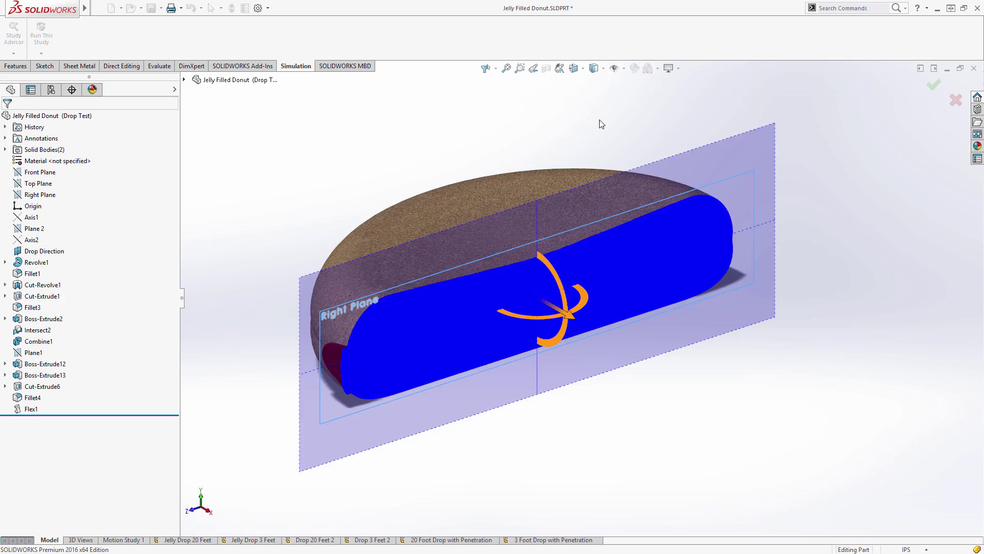
mouse_move(600, 121)
middle_mouse_down()
mouse_move(496, 125)
mouse_move(599, 129)
middle_mouse_up()
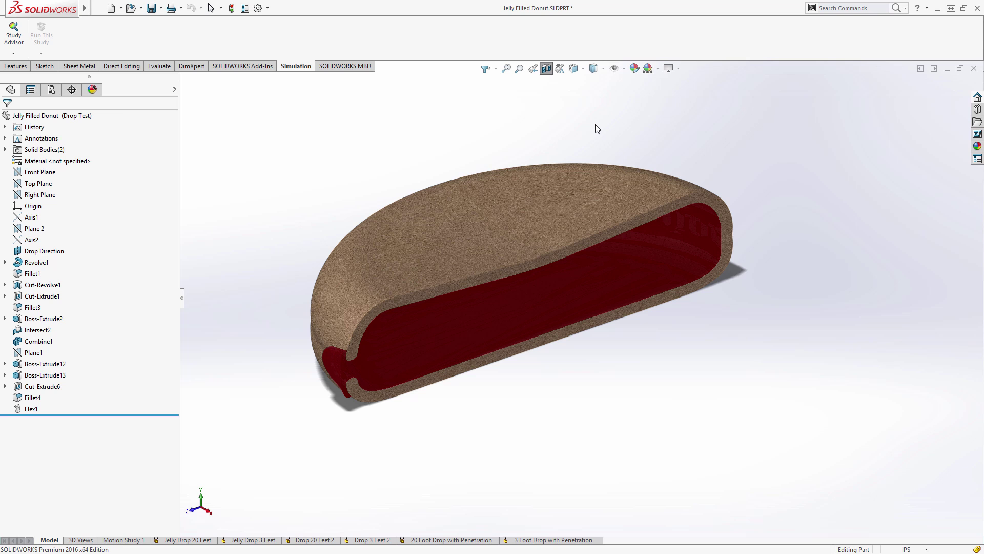
left_click(546, 68)
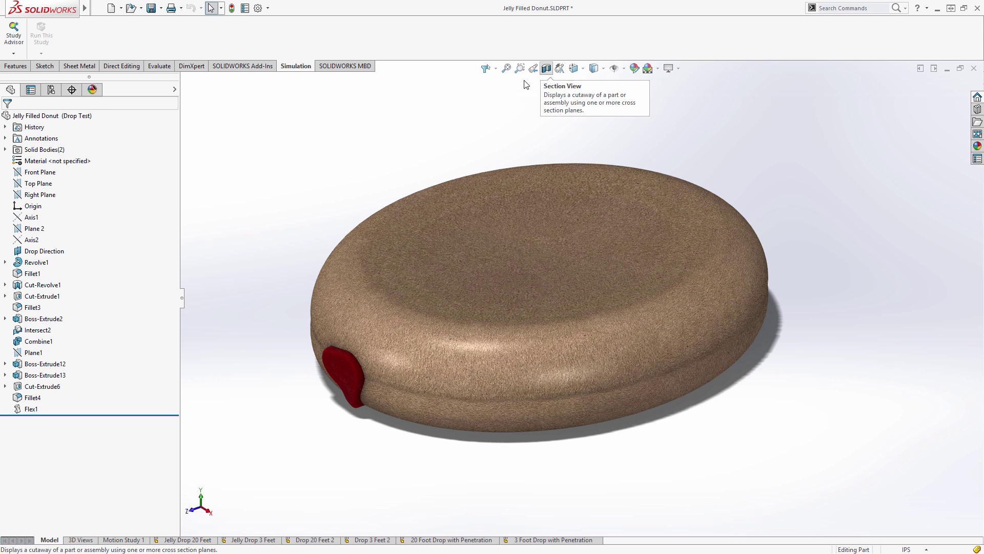
Create a new Drop Test study named "Jelly Drop 20".
left_click(14, 35)
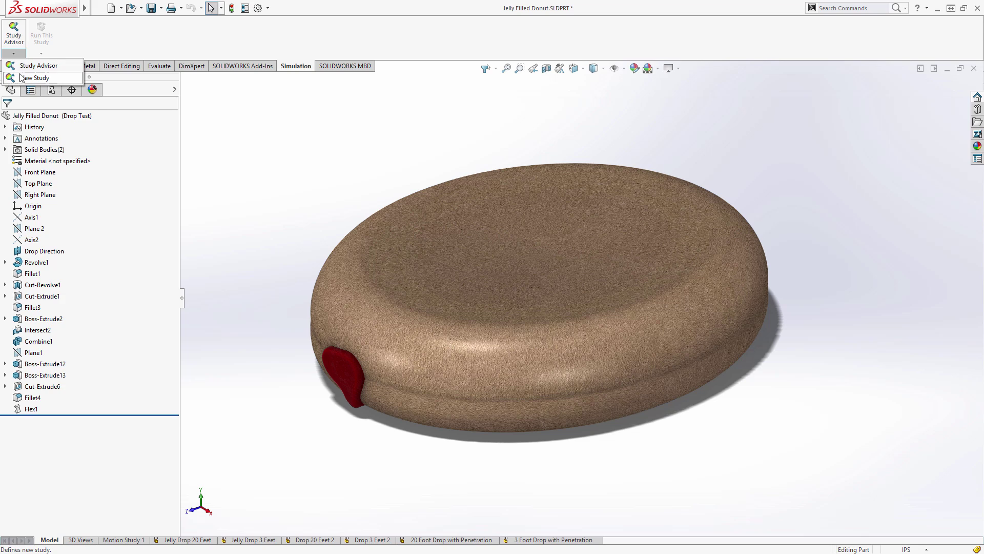
left_click(22, 79)
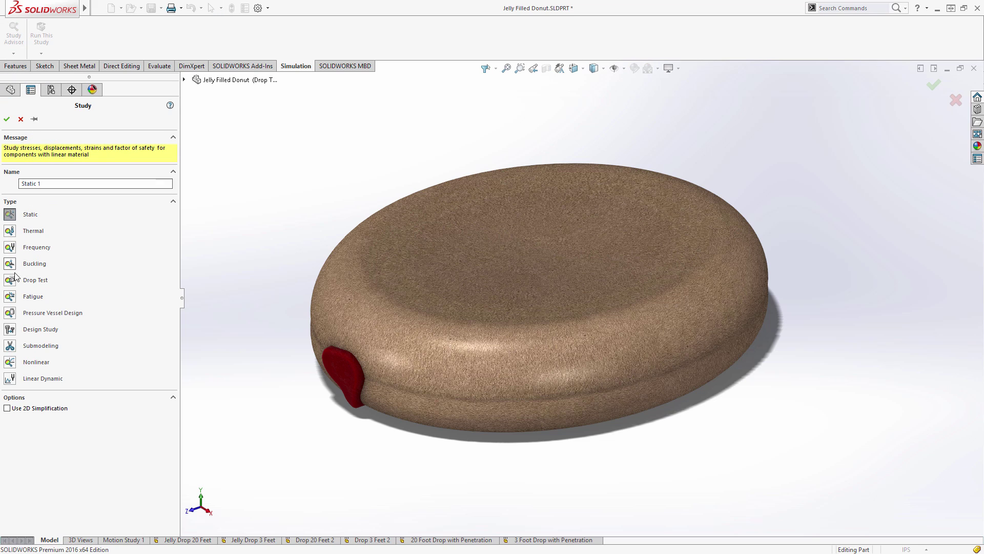
left_click(31, 280)
left_click(66, 184)
key("ctrl+a")
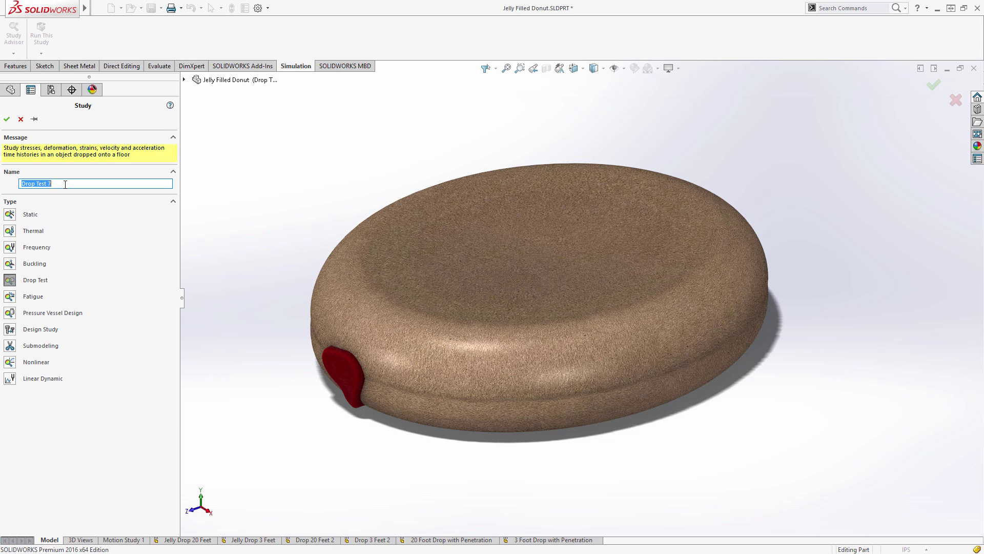
type("Jelly Drop 20")
left_click(6, 119)
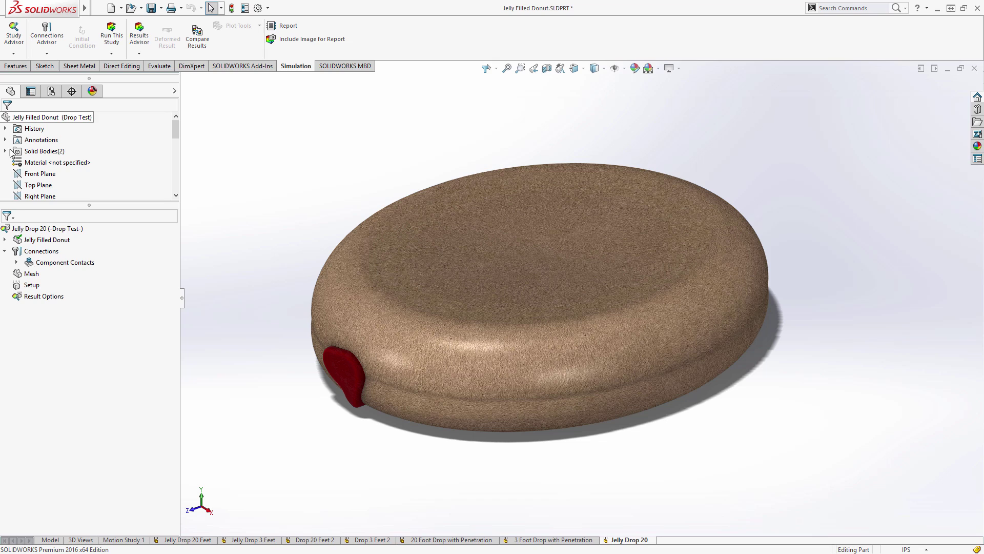
Review the study's jelly filling and donut bodies, and set the global component contact to Allow Penetration.
left_click(5, 240)
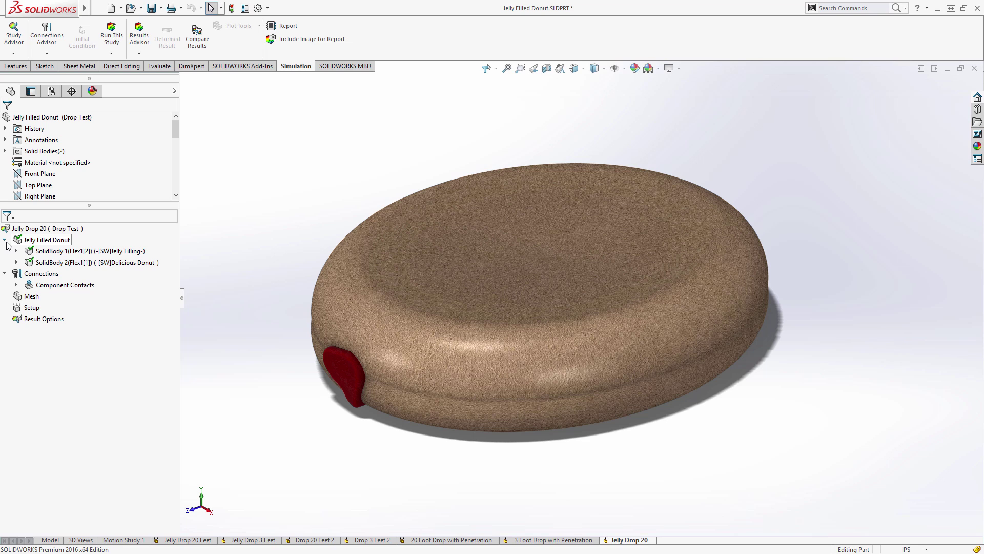
left_click(47, 254)
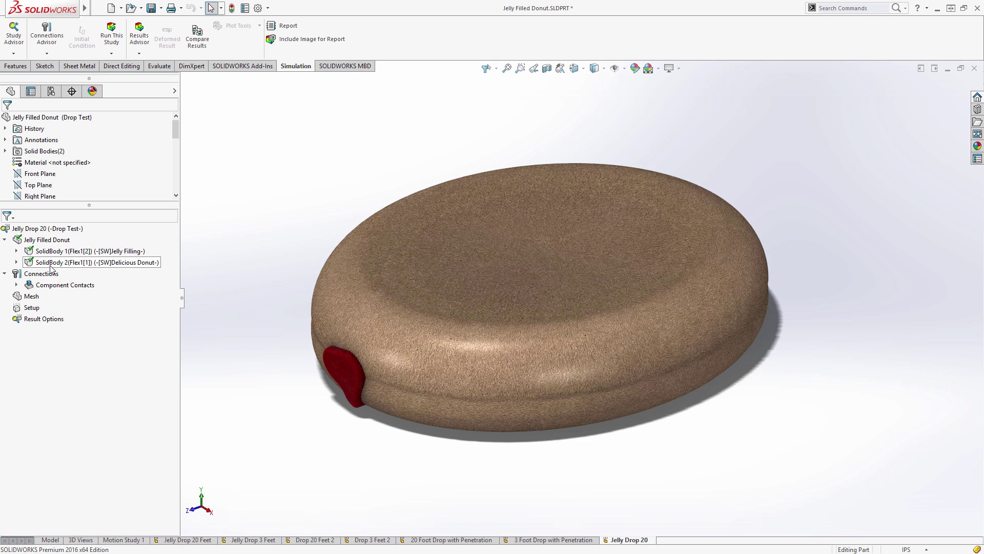
left_click(16, 284)
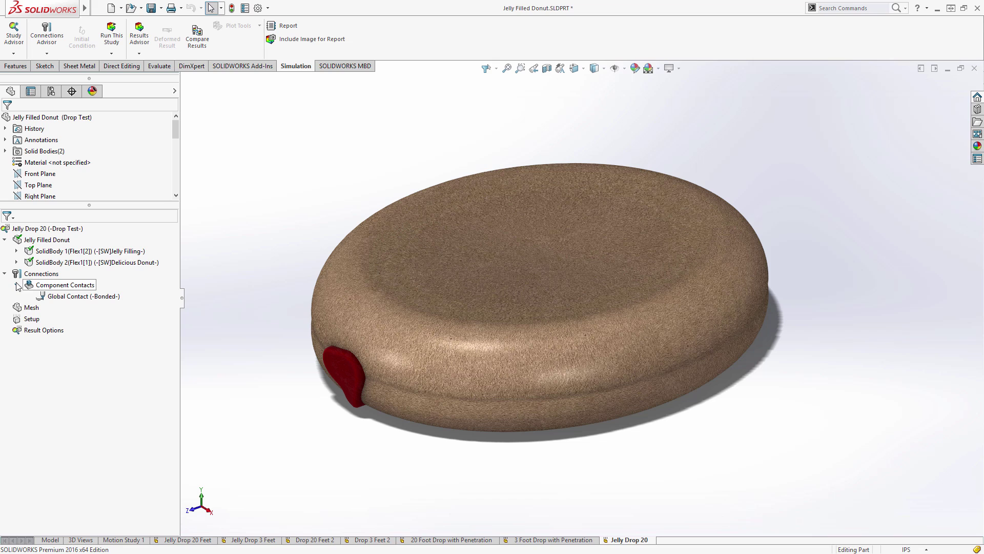
right_click(61, 296)
left_click(79, 324)
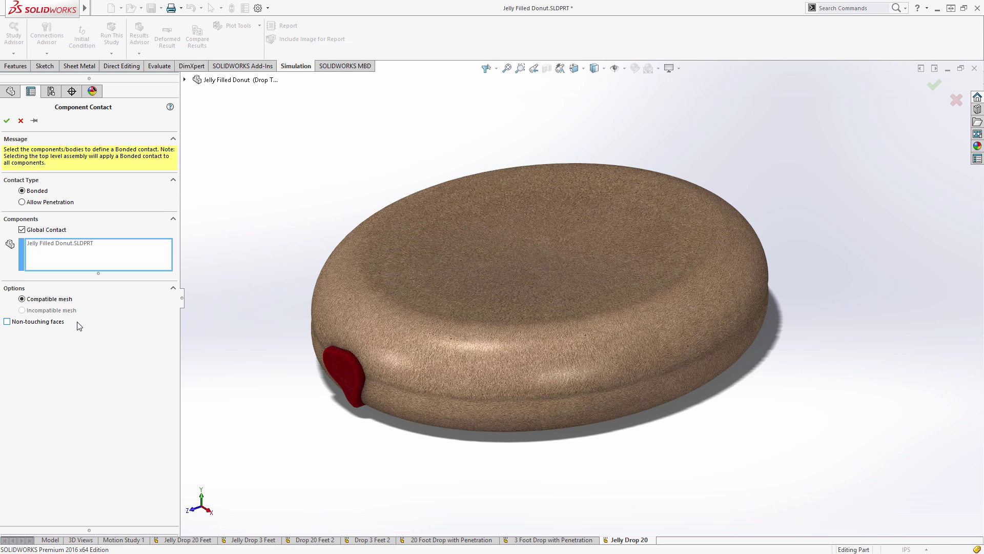
left_click(44, 203)
left_click(7, 122)
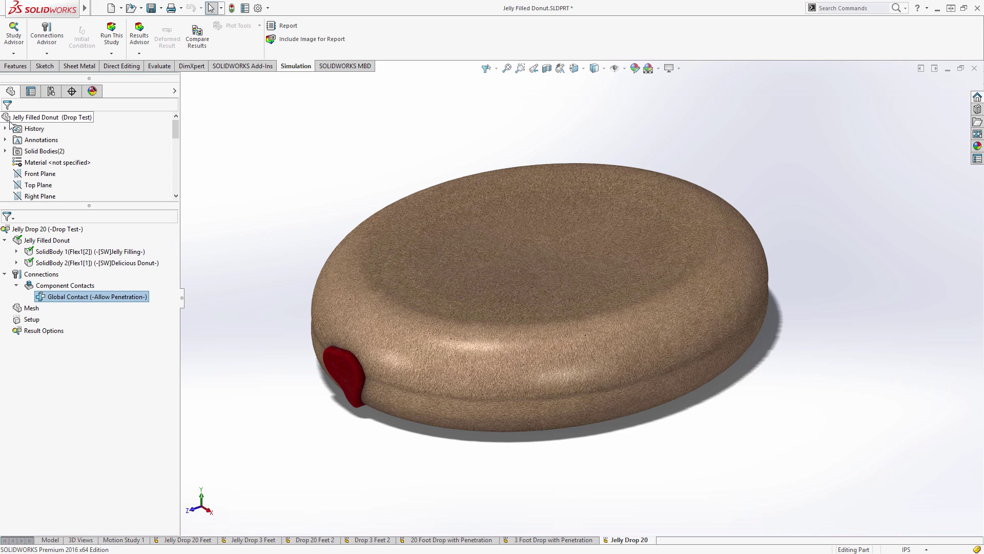
Mesh the donut with a curvature-based mesh at a density close to the fine end.
right_click(26, 312)
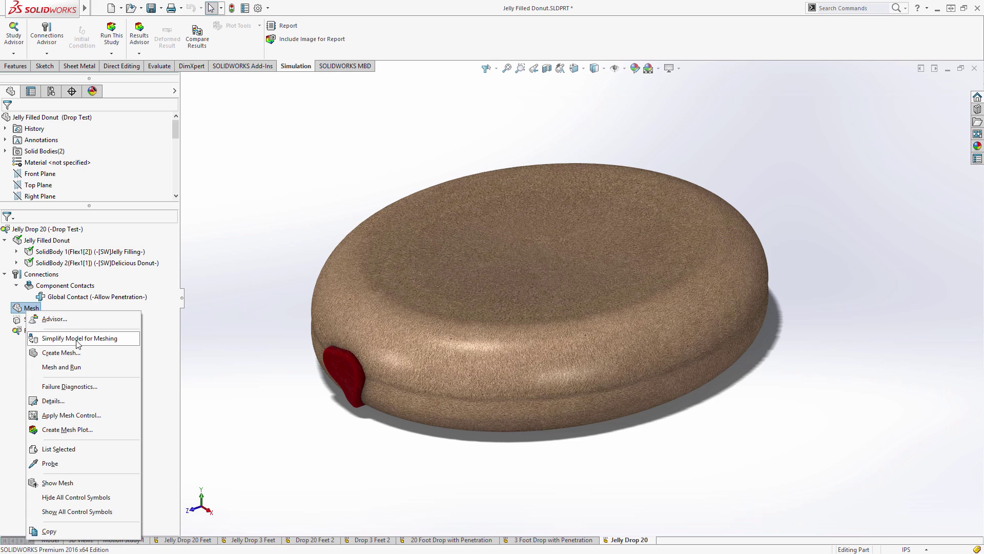
left_click(77, 352)
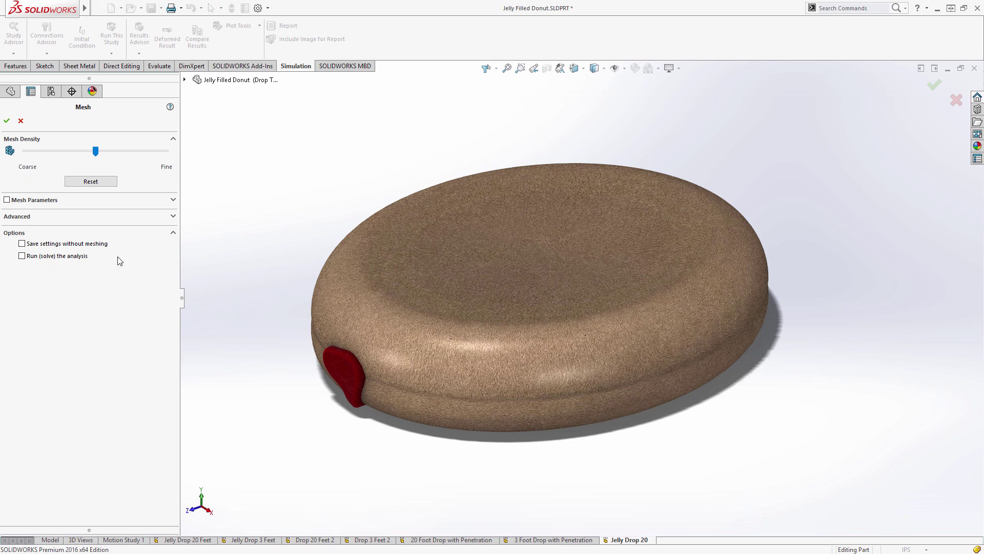
left_click(158, 201)
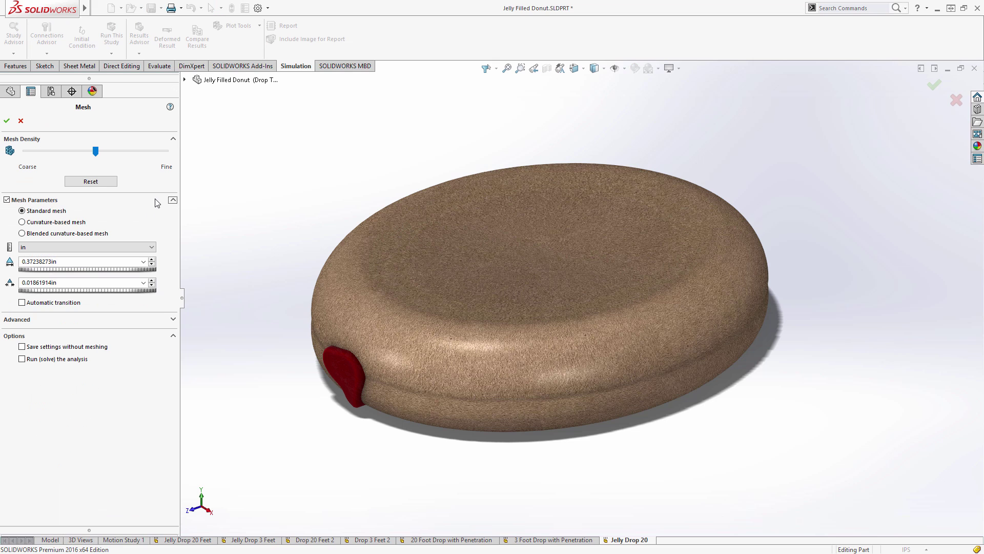
left_click(80, 223)
left_click_drag(97, 152, 159, 152)
left_click(7, 121)
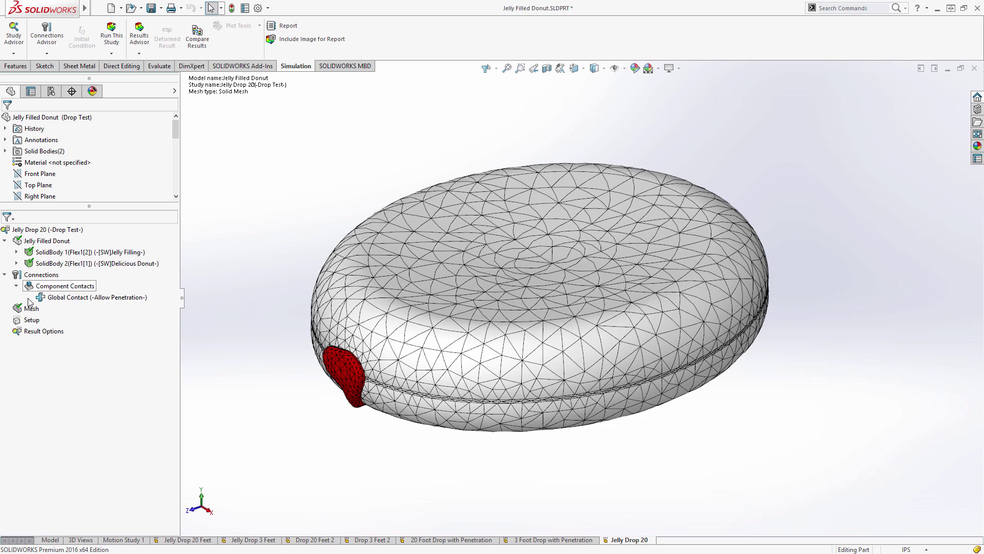
Edit the drop test setup to use a drop height of 20 ft from the centroid.
right_click(31, 320)
left_click(50, 328)
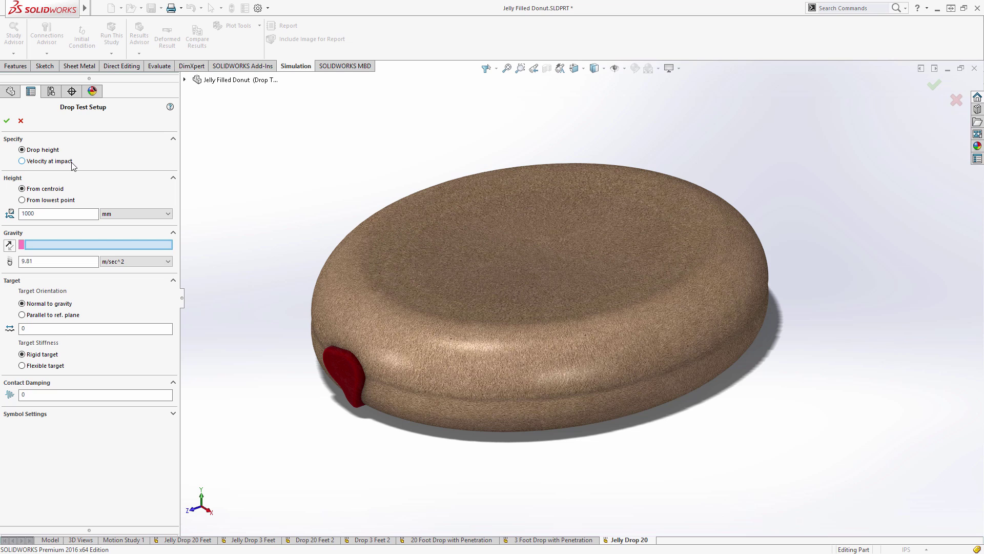
left_click(123, 214)
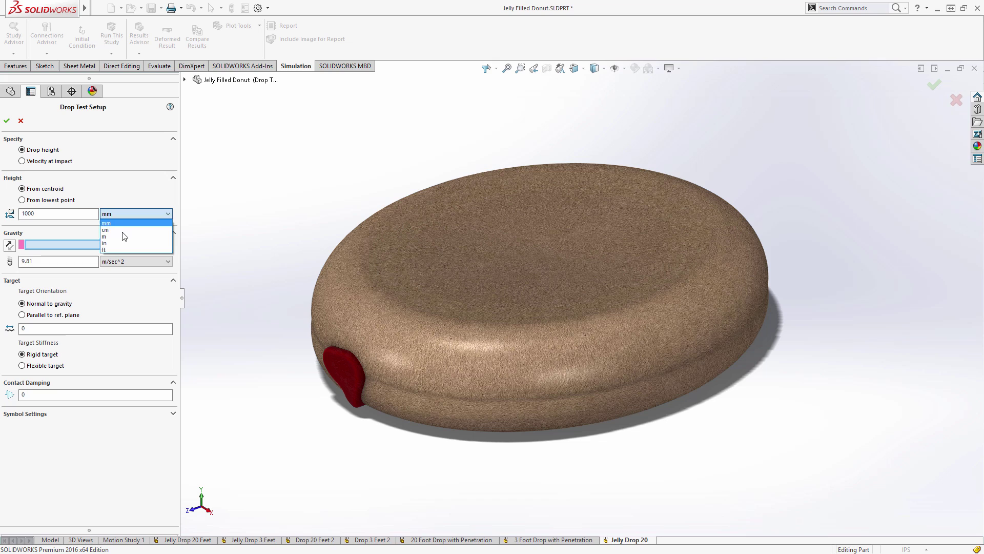
left_click(123, 252)
double_click(86, 214)
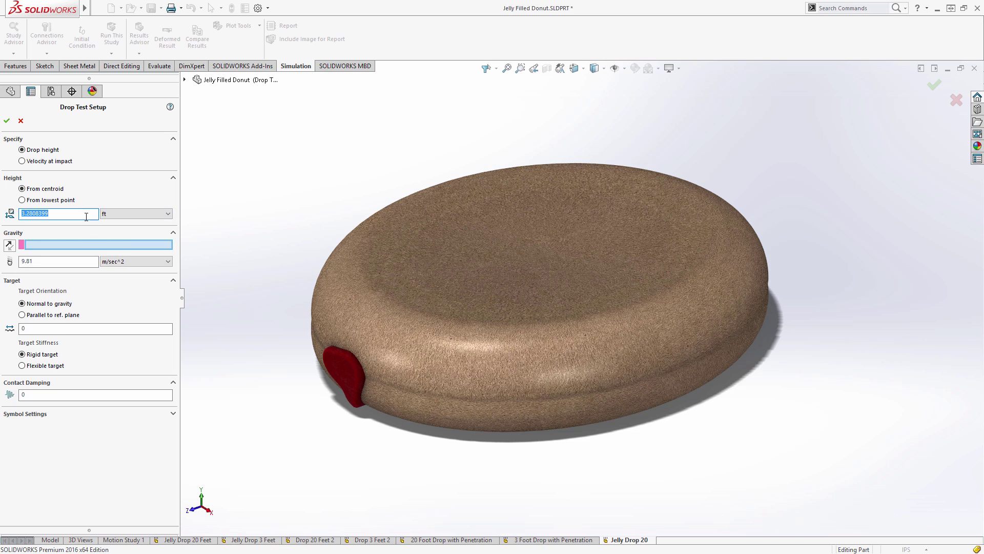
type("20")
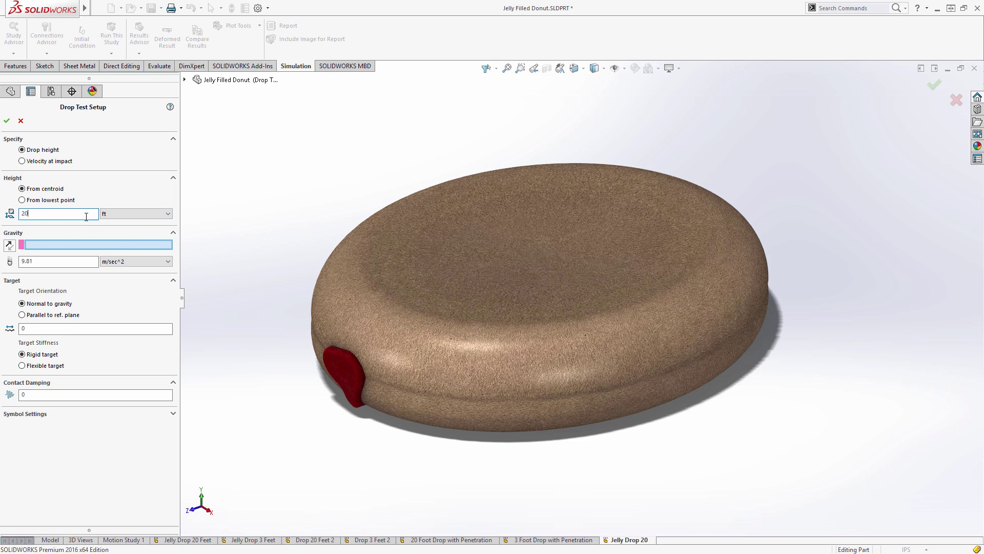
Use the Drop Direction plane as the gravity reference and accept the drop test setup.
left_click(216, 249)
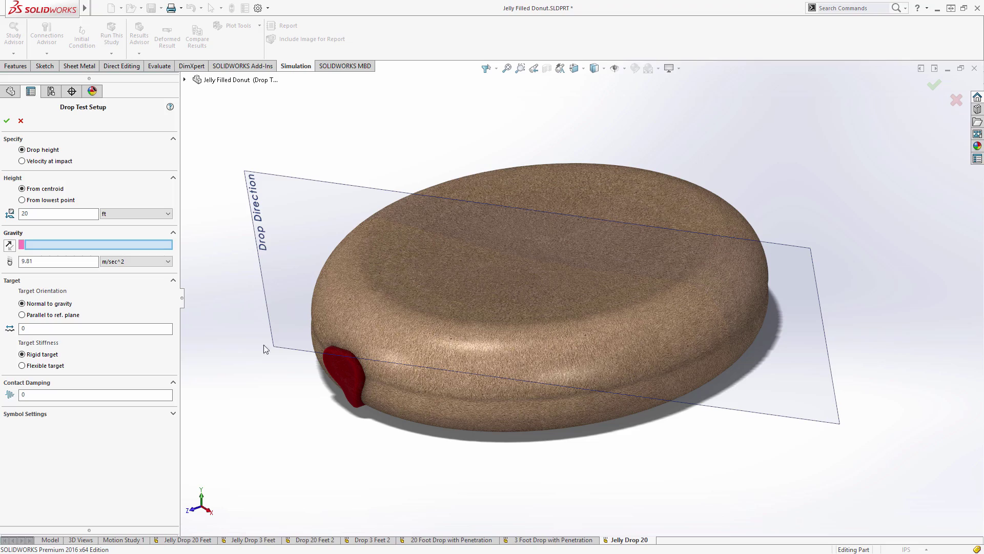
middle_click_drag(265, 349, 299, 398)
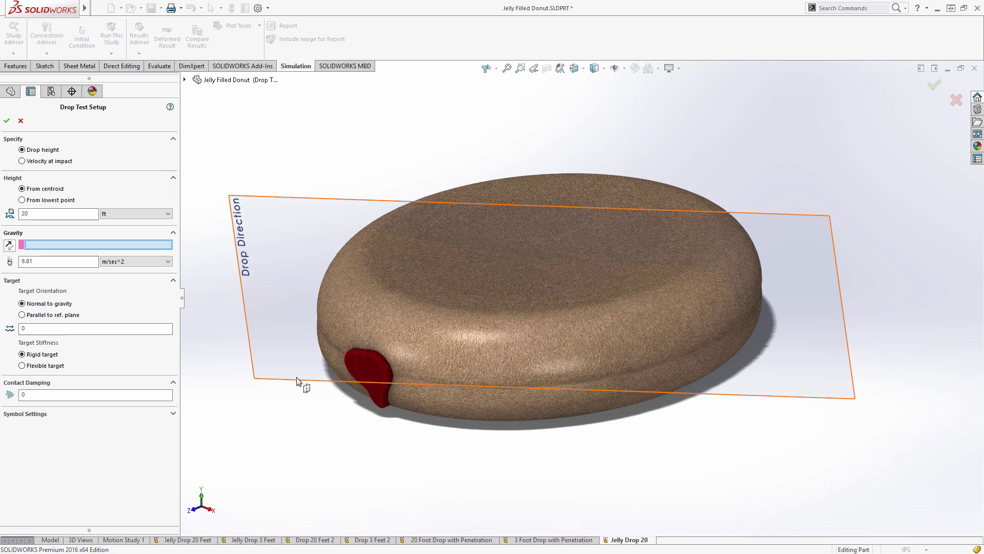
left_click(297, 380)
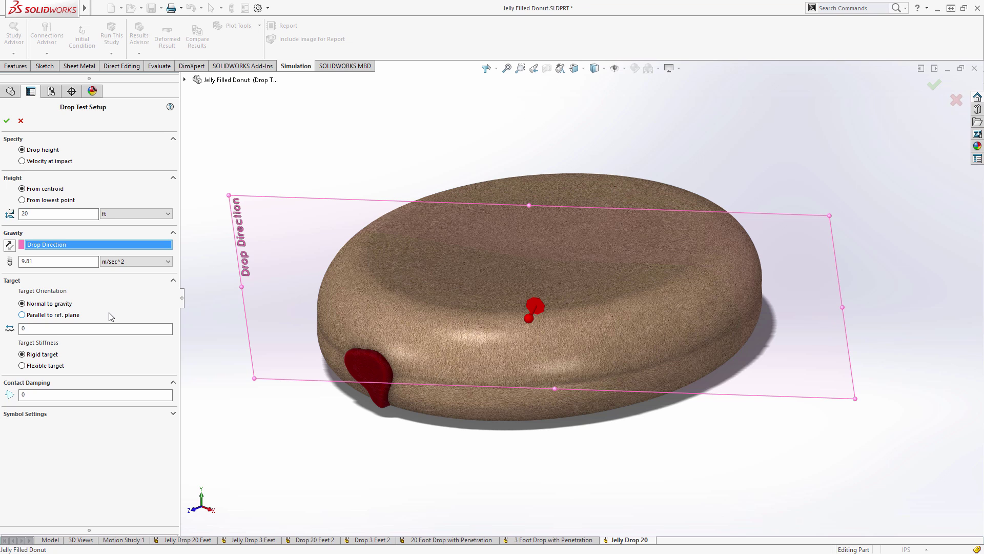
left_click(7, 120)
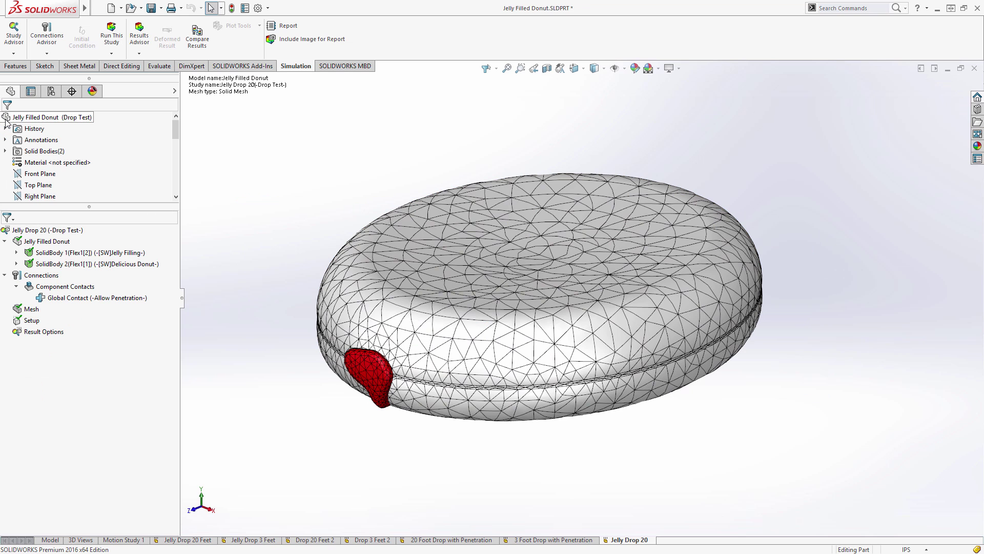
Switch to the "20 Foot Drop with Penetration" study and orient the model to the saved Drop view.
right_click(54, 230)
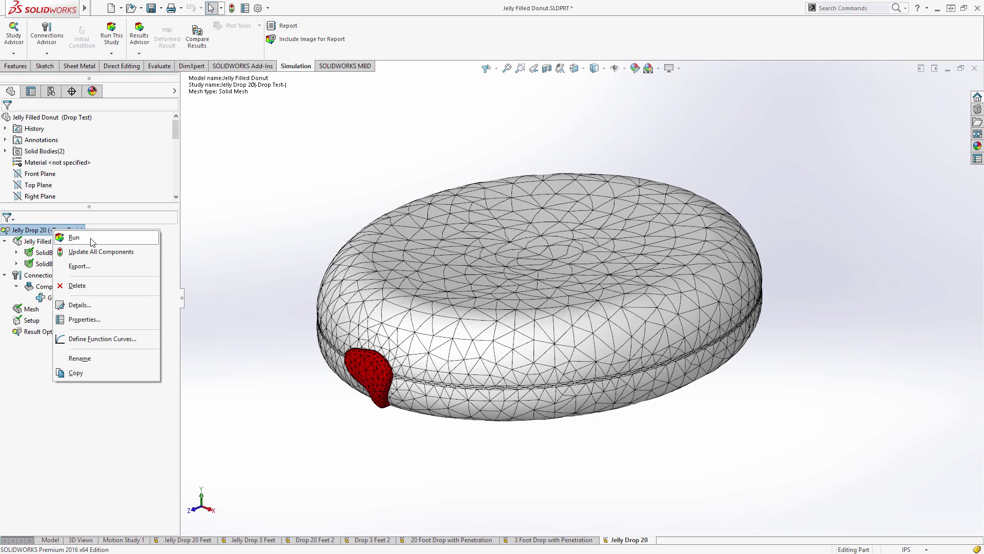
left_click(208, 248)
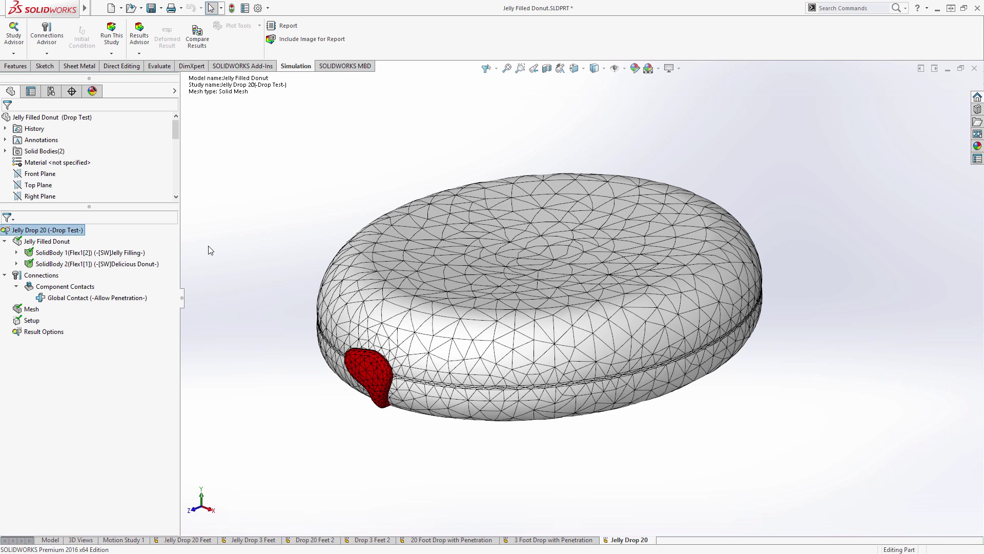
left_click(431, 542)
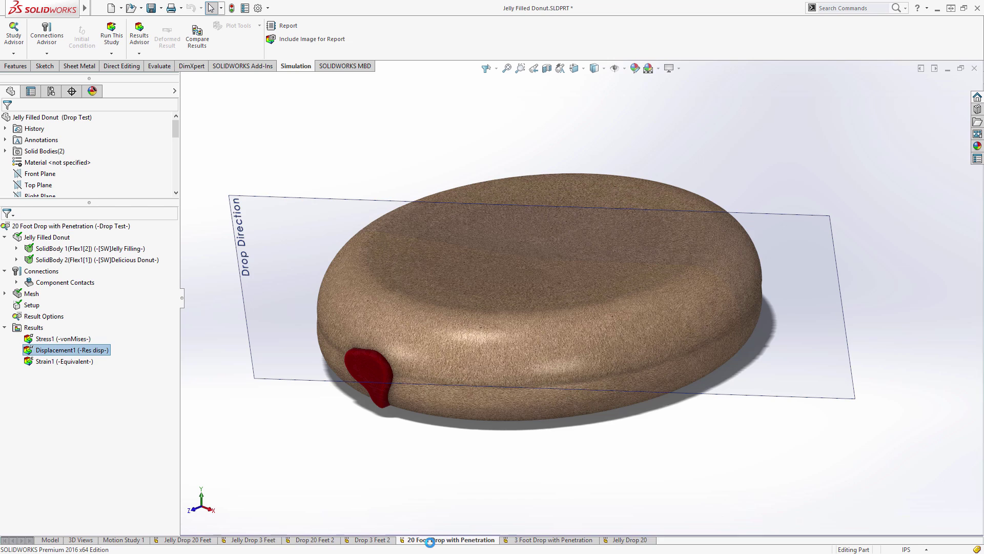
left_click(387, 493)
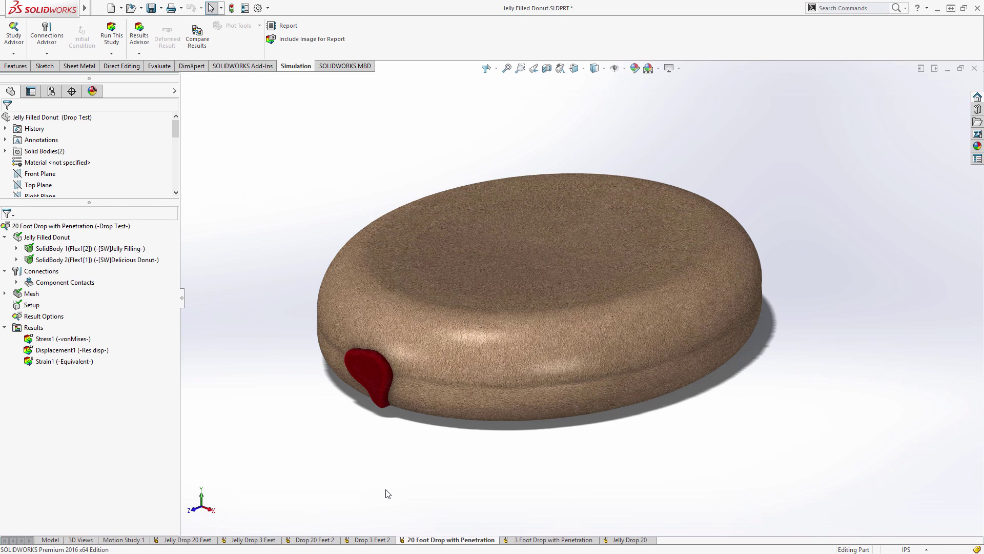
left_click(574, 68)
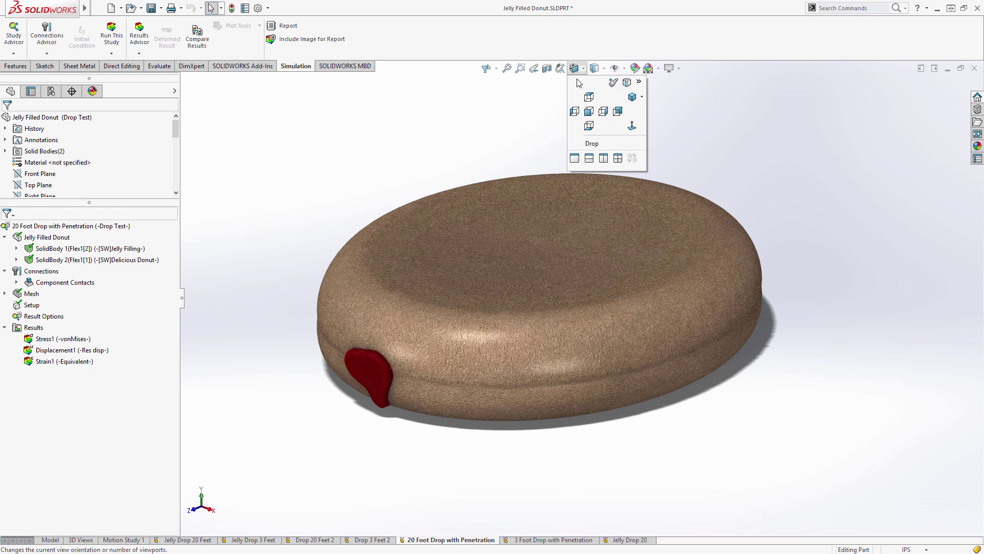
left_click(588, 127)
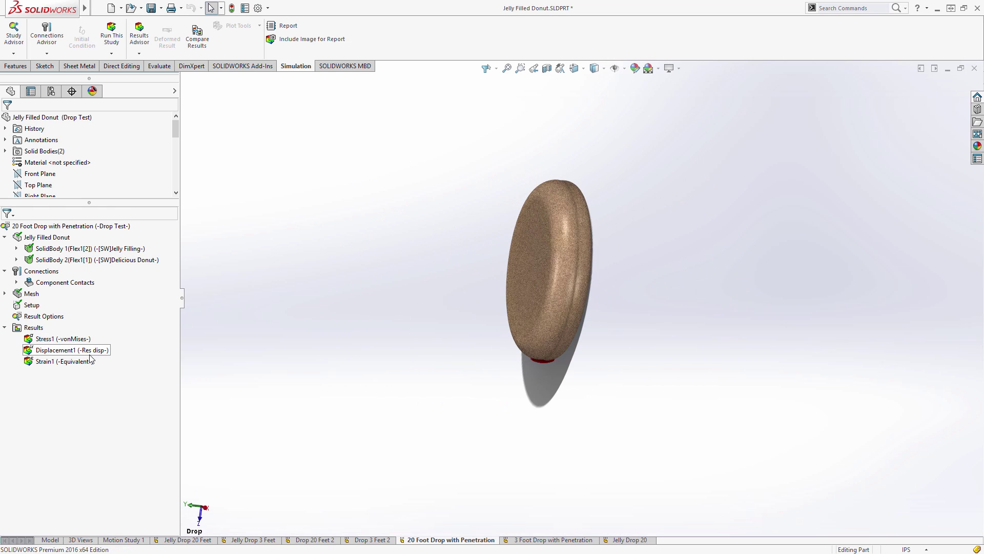
Show the Displacement1 result plot of the 20-foot drop and play its animation.
left_click(78, 352)
left_click(63, 351)
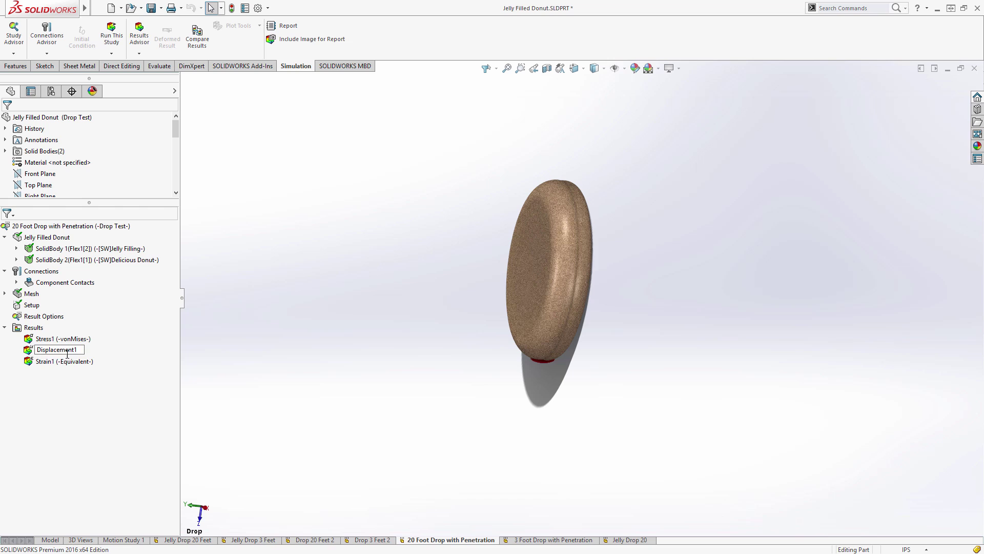
key("Return")
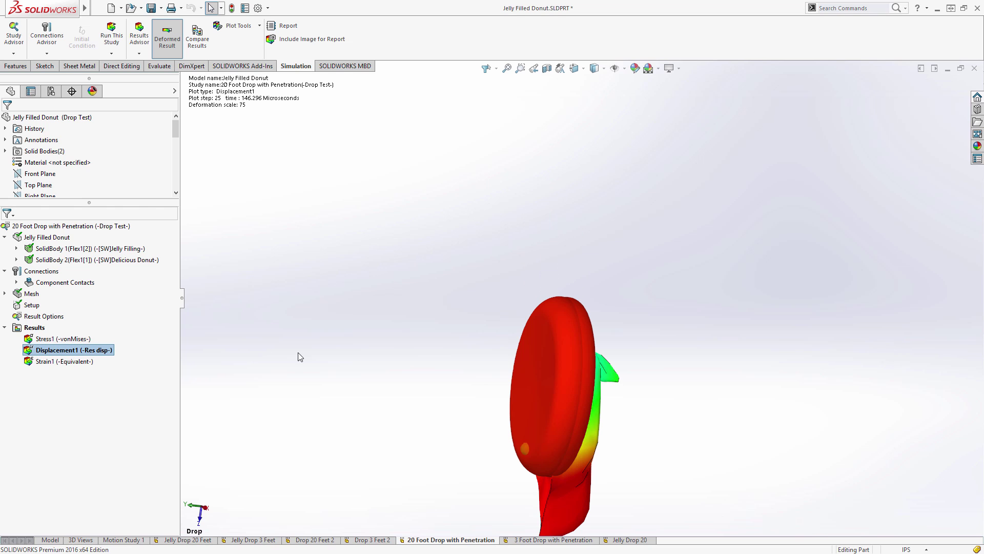
right_click(108, 354)
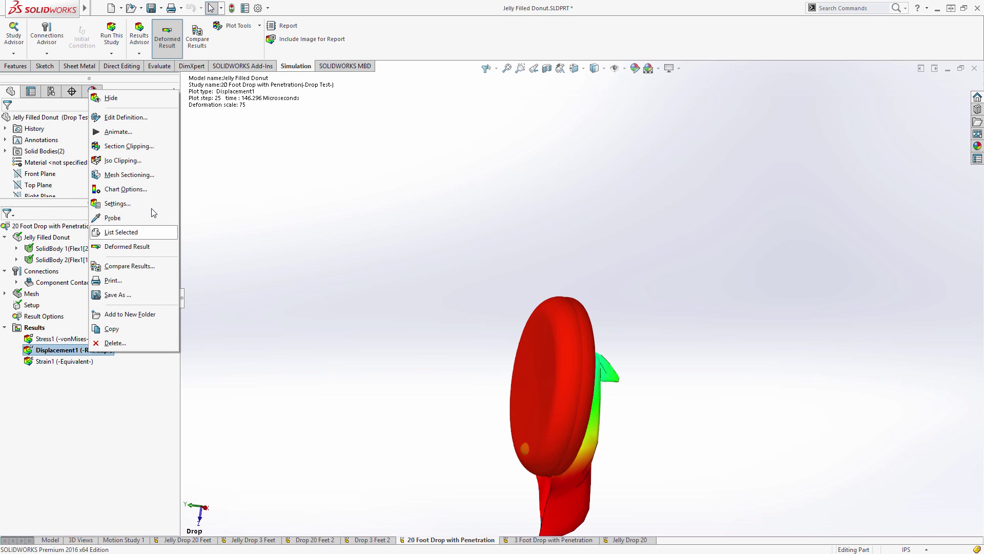
left_click(134, 132)
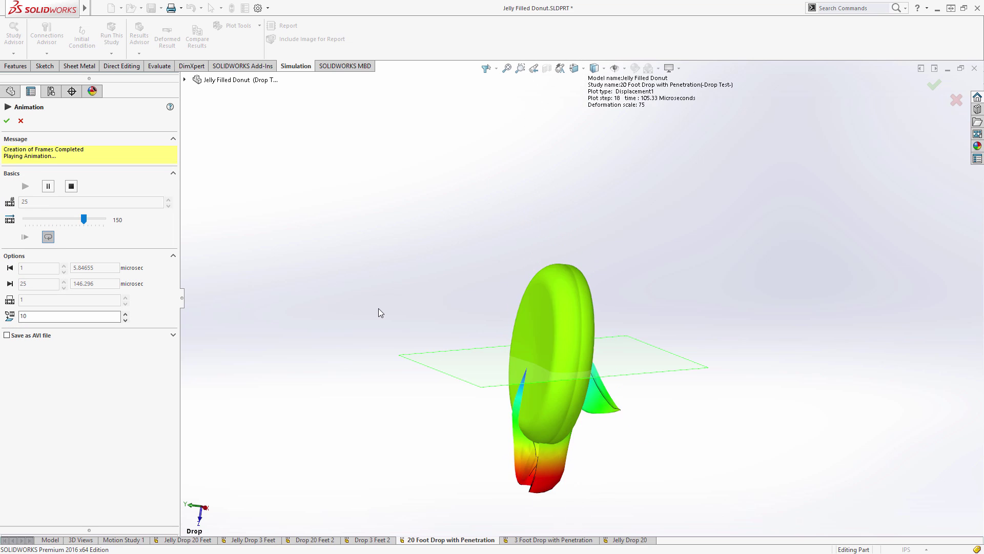
Examine the penetration animation of the 20-foot drop close up around the donut's lower edge, and end the animation.
middle_click_drag(367, 338, 358, 305, "shift")
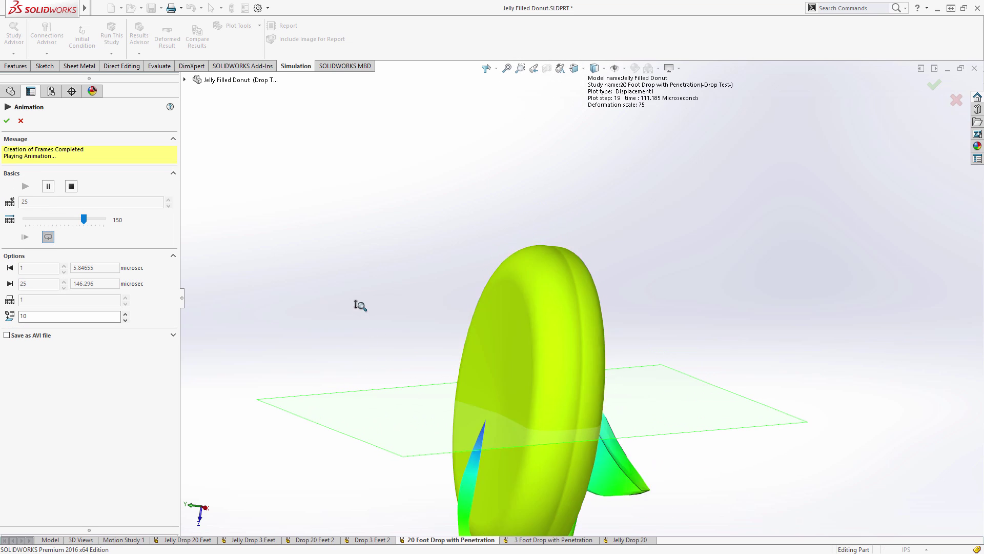
mouse_move(549, 497)
middle_mouse_down()
mouse_move(512, 502)
mouse_move(459, 490)
mouse_move(559, 482)
middle_mouse_up()
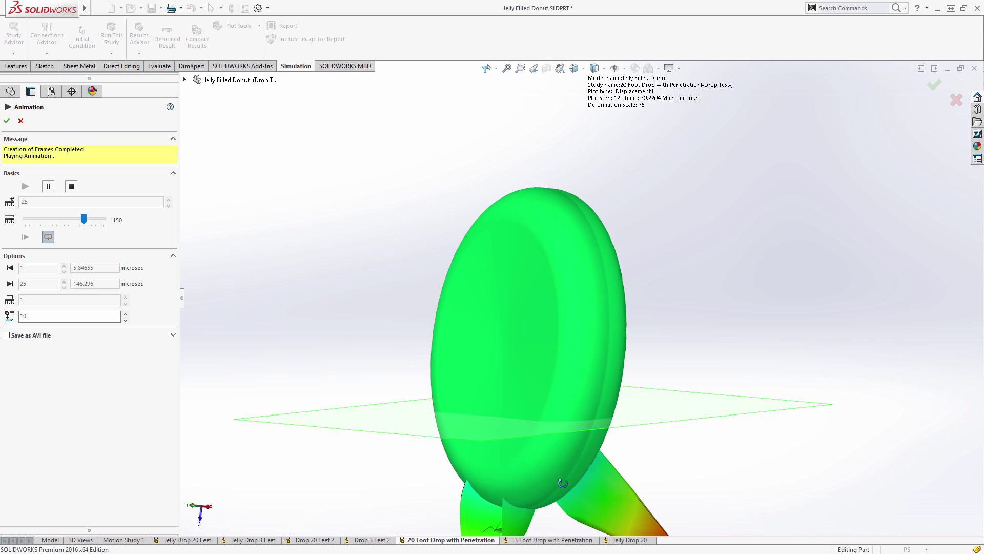
left_click(7, 121)
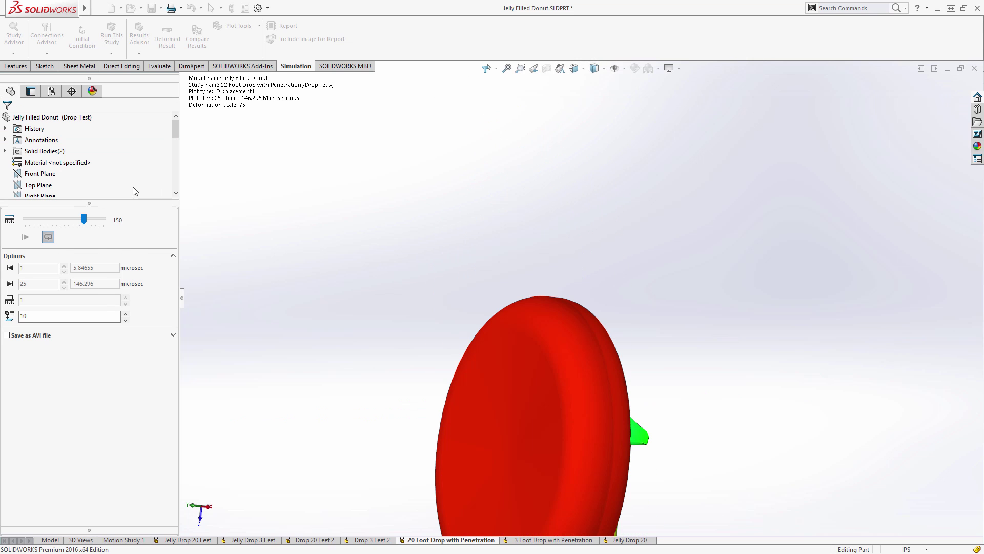
key("f")
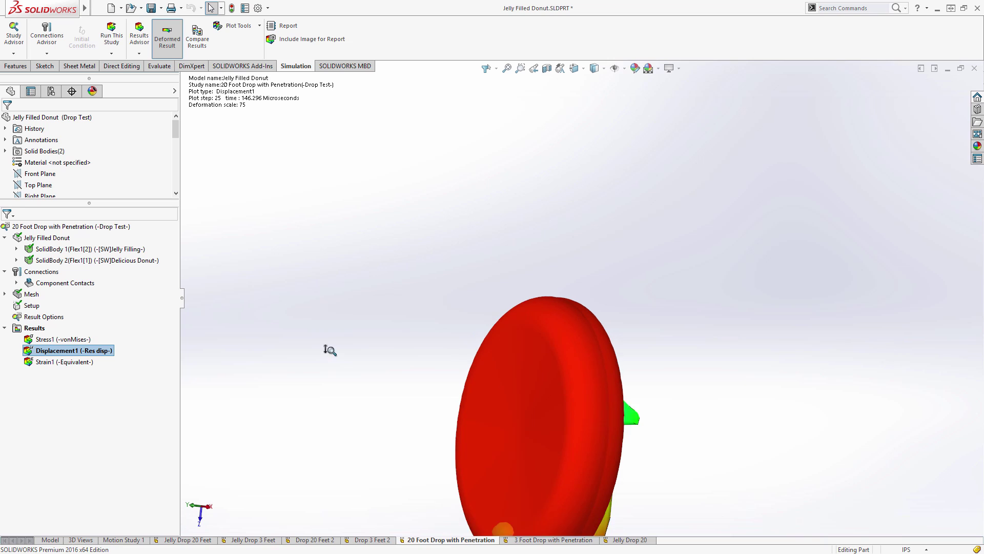
Duplicate the "20 Foot Drop with Penetration" study as "Jelly Drop 3" using the Drop Test configuration.
right_click(457, 542)
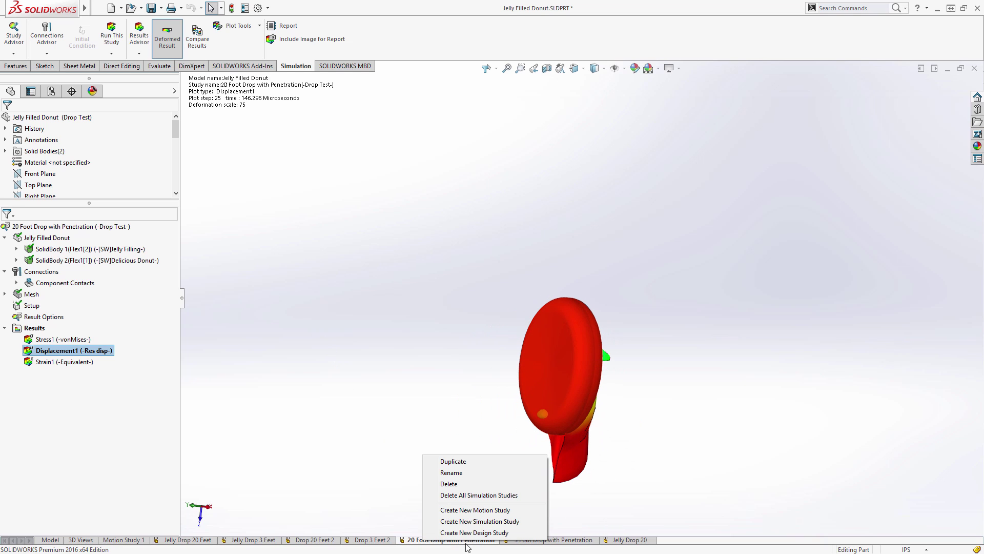
left_click(486, 467)
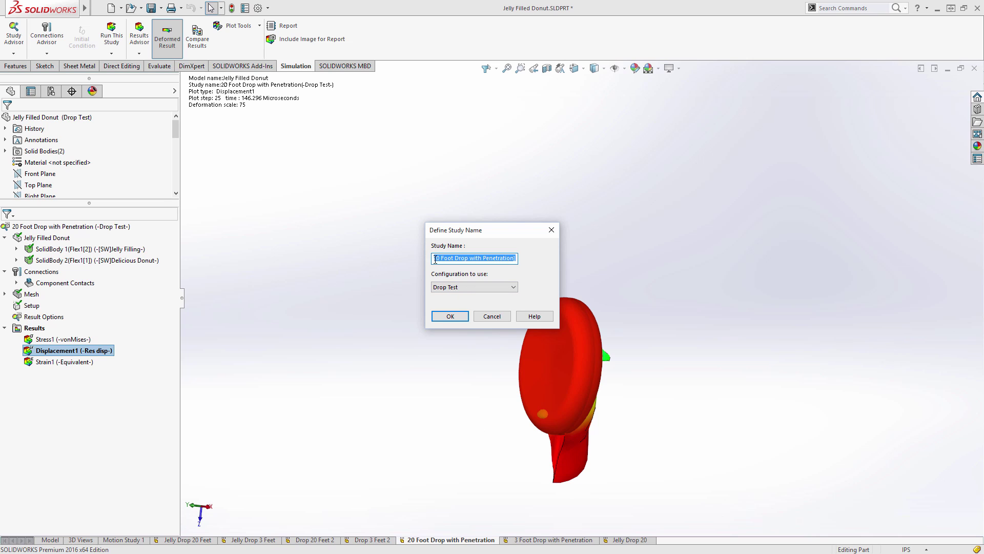
type("Jelly Drop 3")
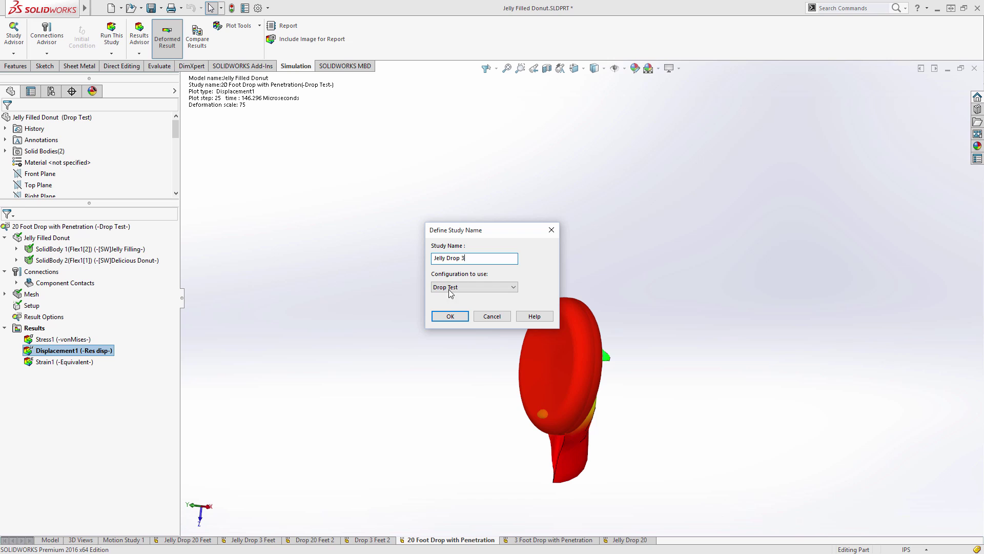
left_click(450, 316)
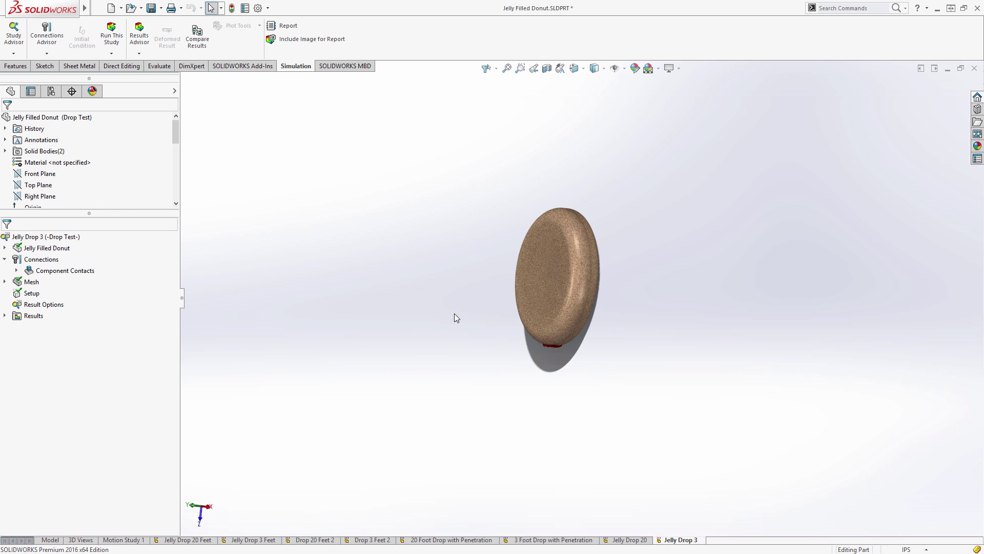
Edit the drop height from the centroid in the "Jelly Drop 3" setup, accept it, and try to run the study.
right_click(32, 294)
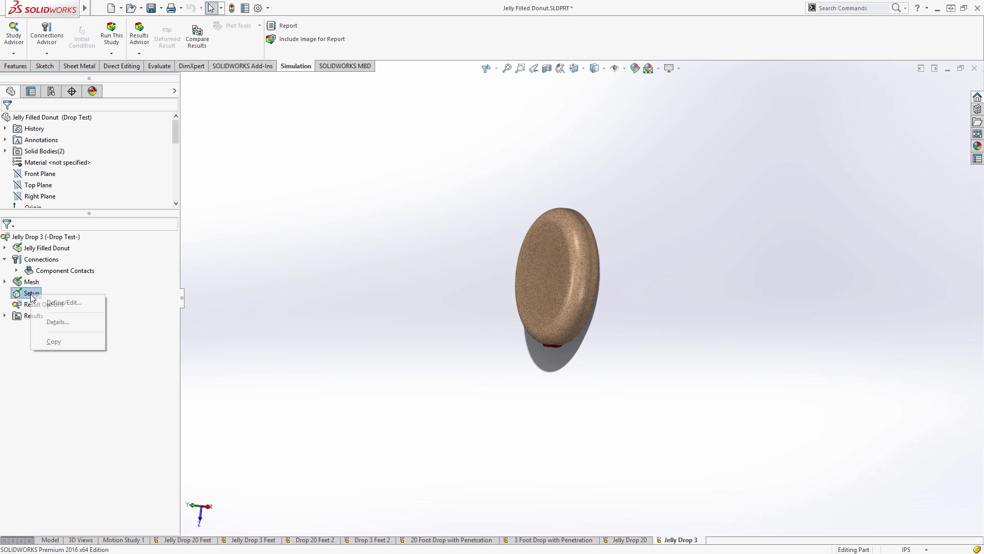
left_click(49, 302)
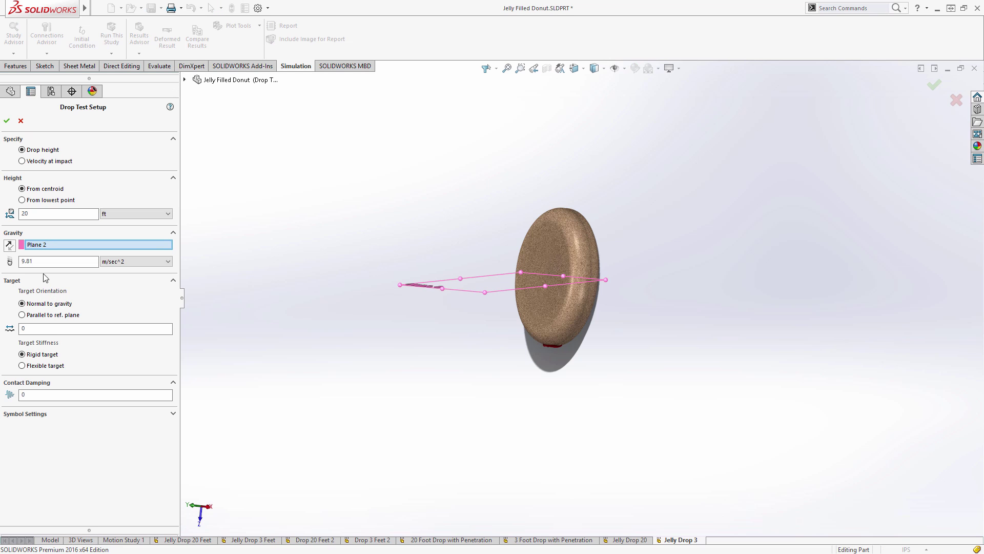
double_click(36, 215)
left_click(6, 120)
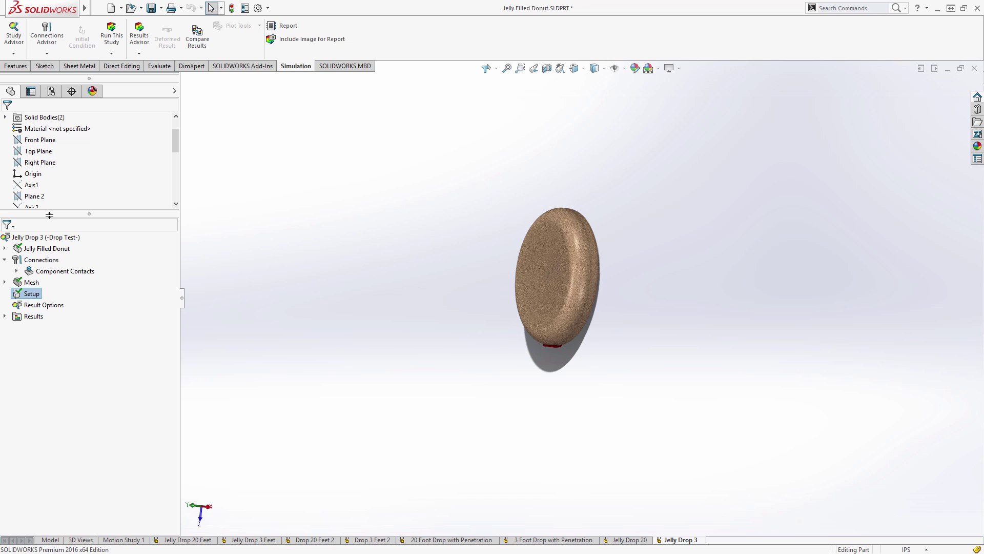
right_click(58, 237)
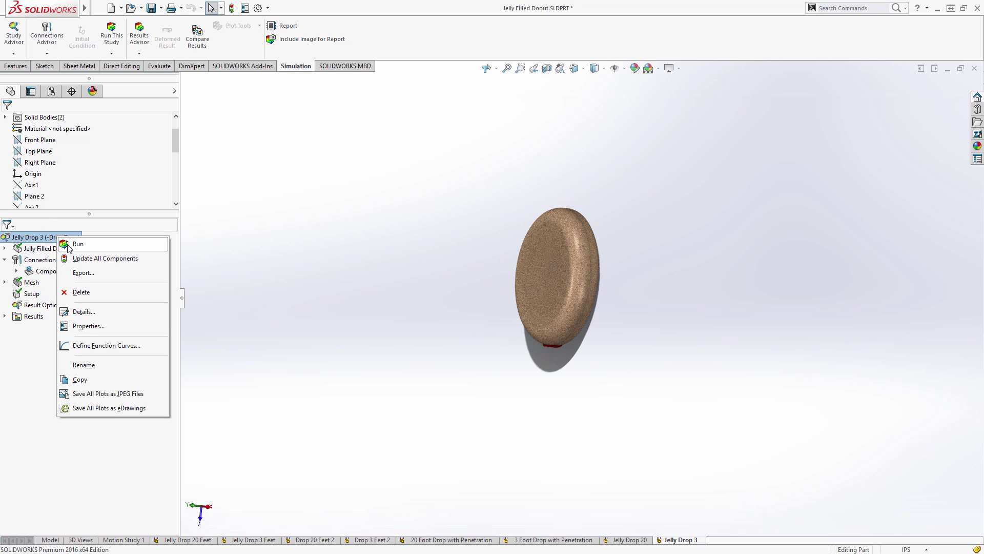
left_click(72, 245)
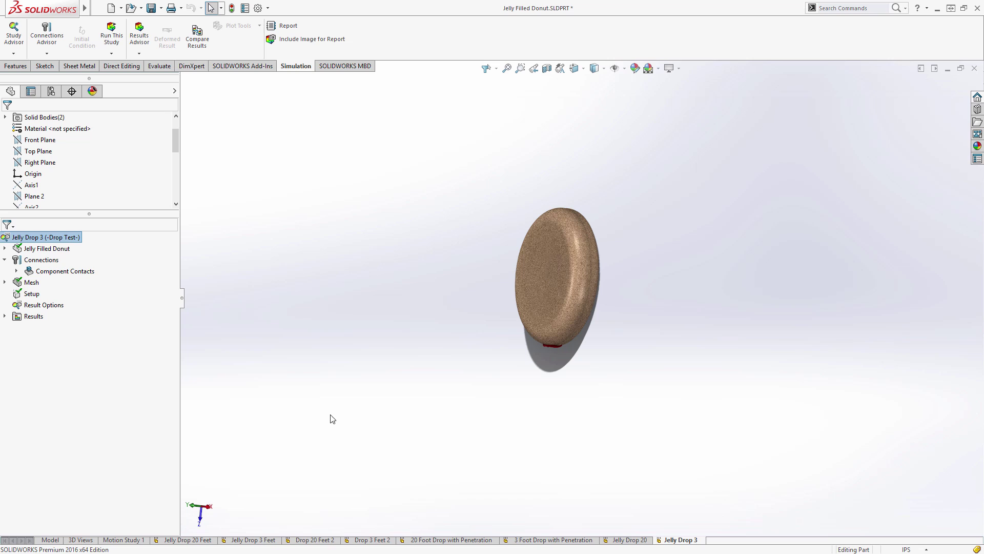
Switch to the "3 Foot Drop with Penetration" study and examine the animation of its Displacement1 plot around the impact area.
left_click(526, 539)
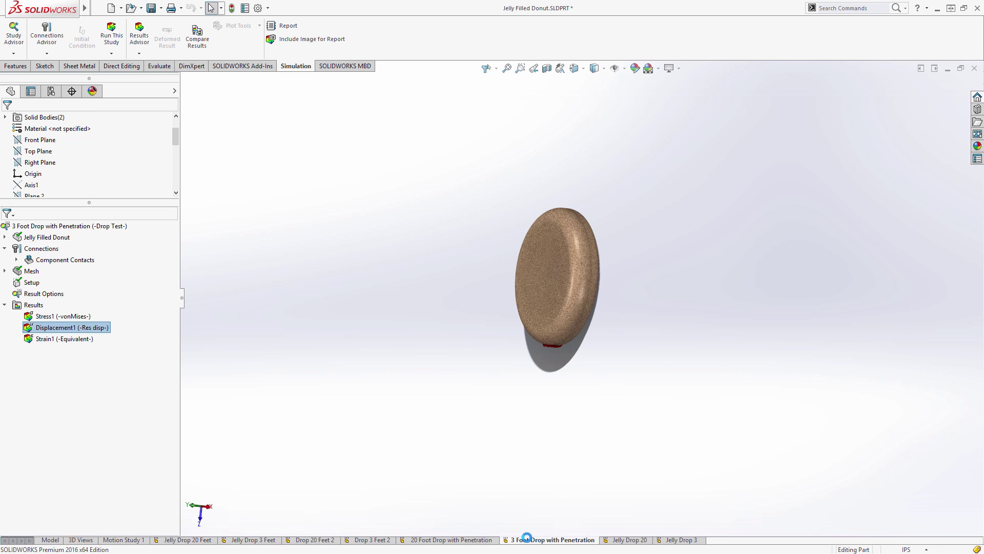
double_click(58, 327)
right_click(59, 327)
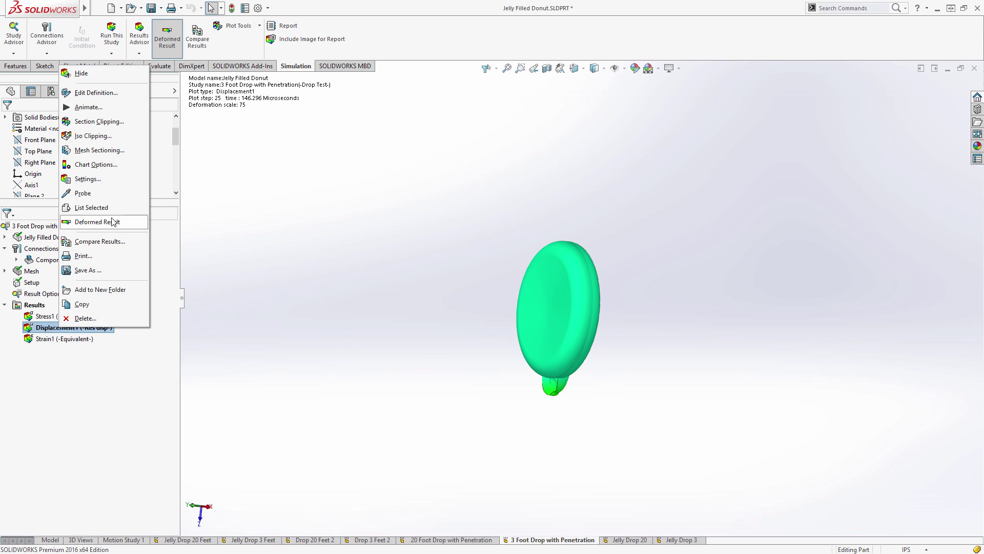
left_click(99, 111)
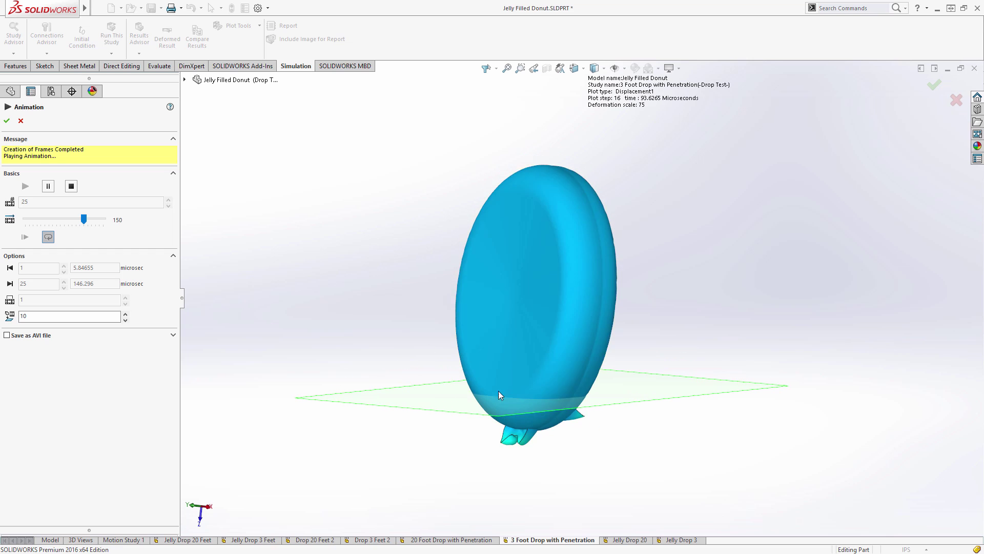
middle_click_drag(578, 470, 514, 499)
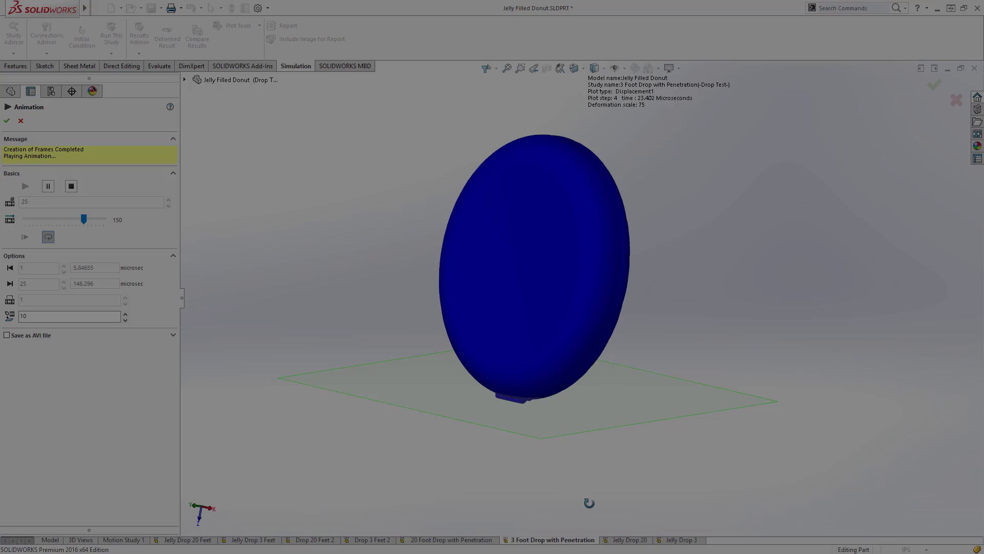